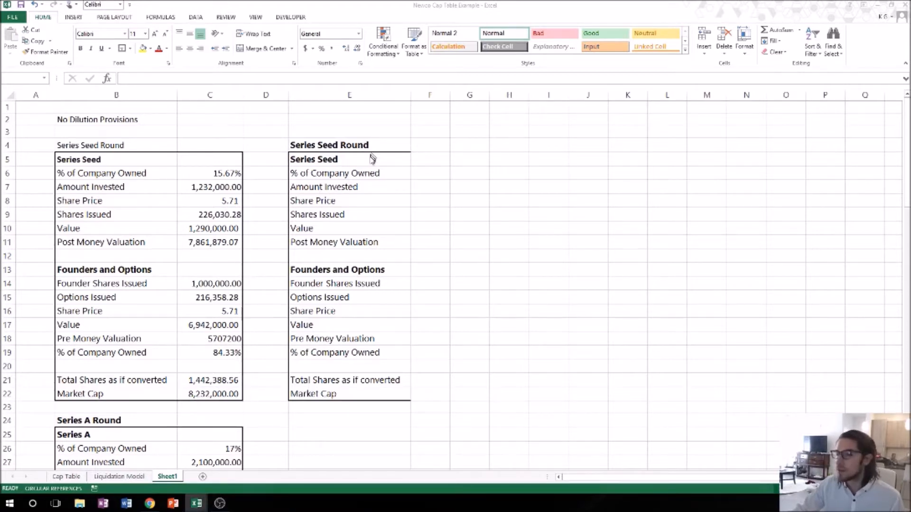
Link the Series Seed Amount Invested in F7 to the Series Seed Cost total in Cap Table cell J26.
left_click(394, 159)
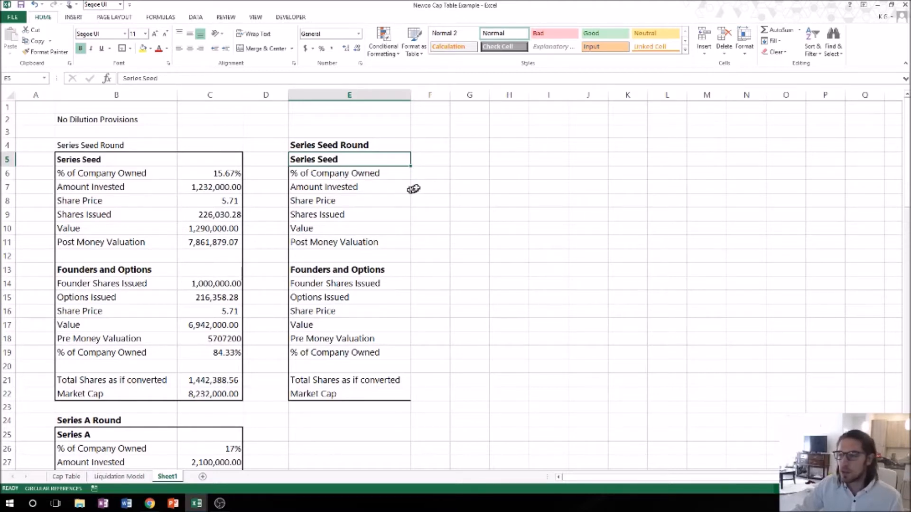
left_click(434, 186)
type("+")
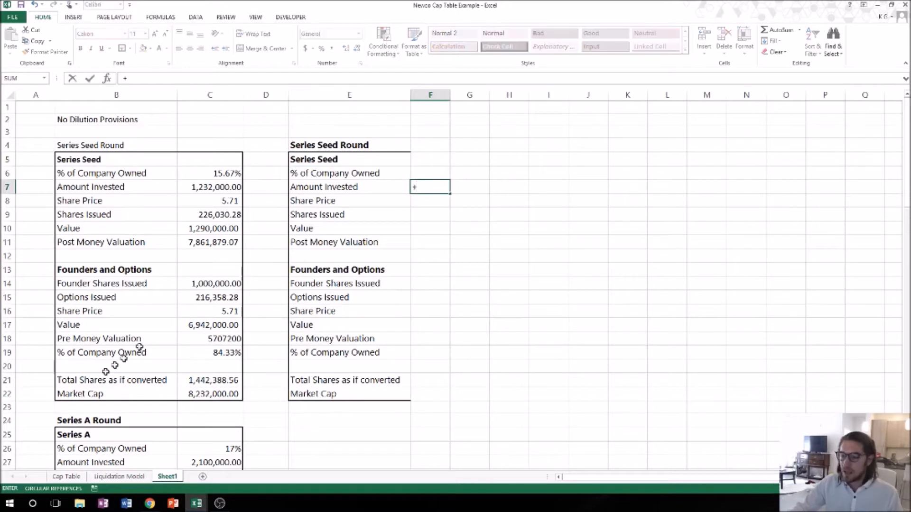
left_click(68, 477)
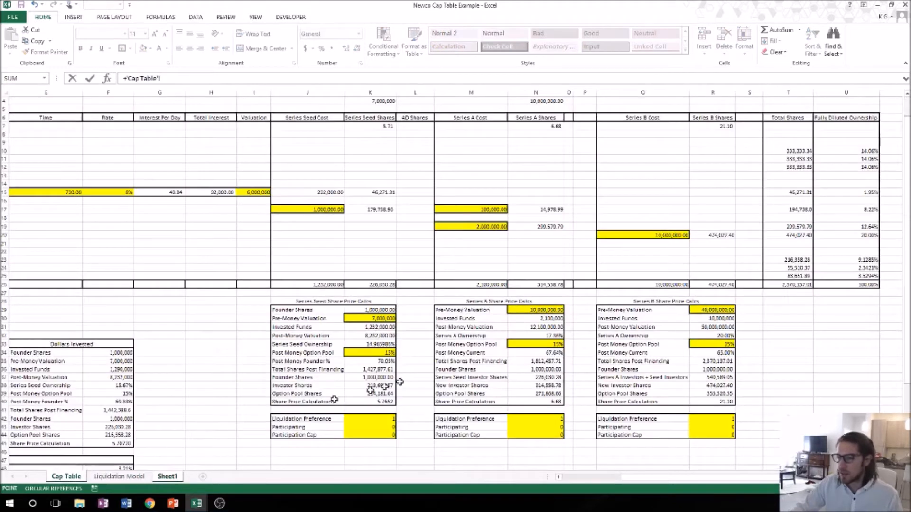
left_click(328, 284)
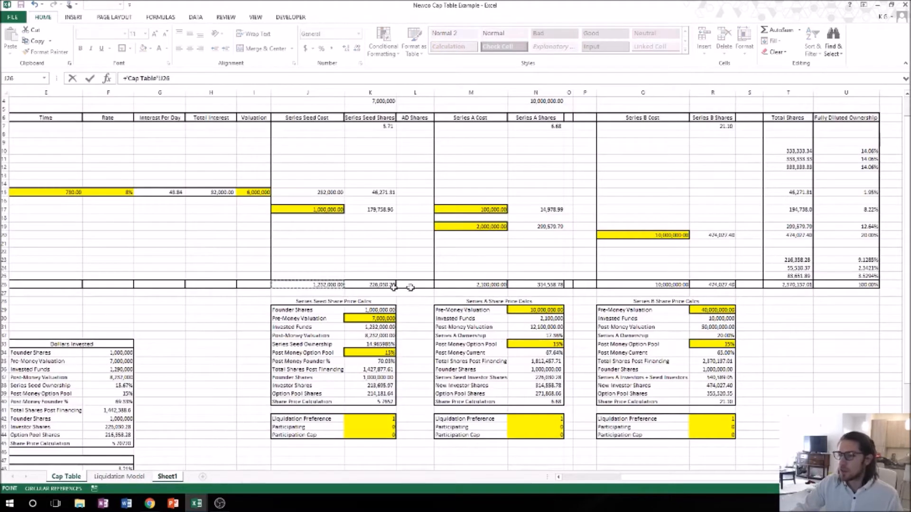
key("Return")
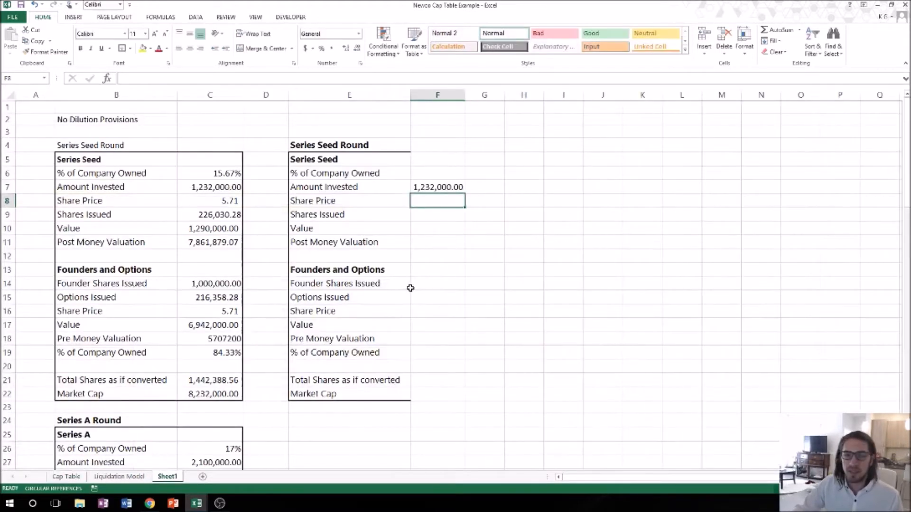
Link the Series Seed Share Price in F8 to the Series Seed share price in Cap Table cell K7.
type("+")
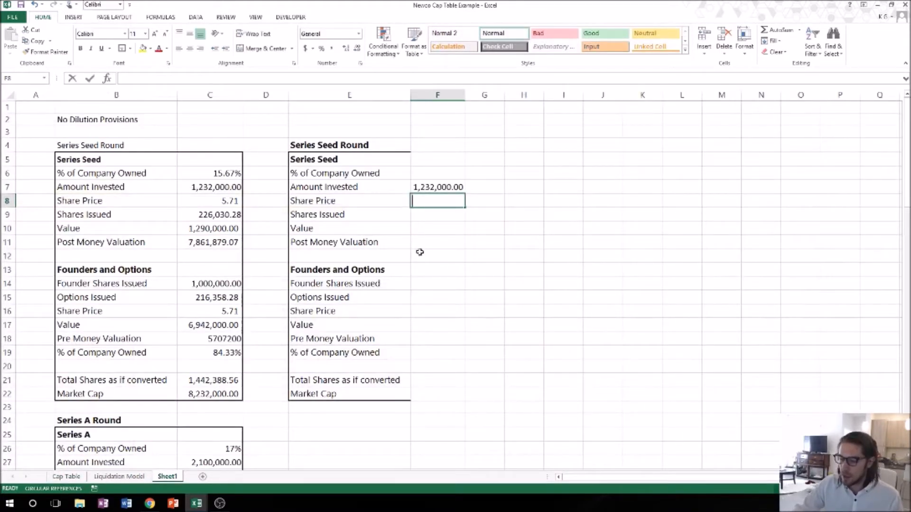
left_click(65, 477)
left_click(372, 127)
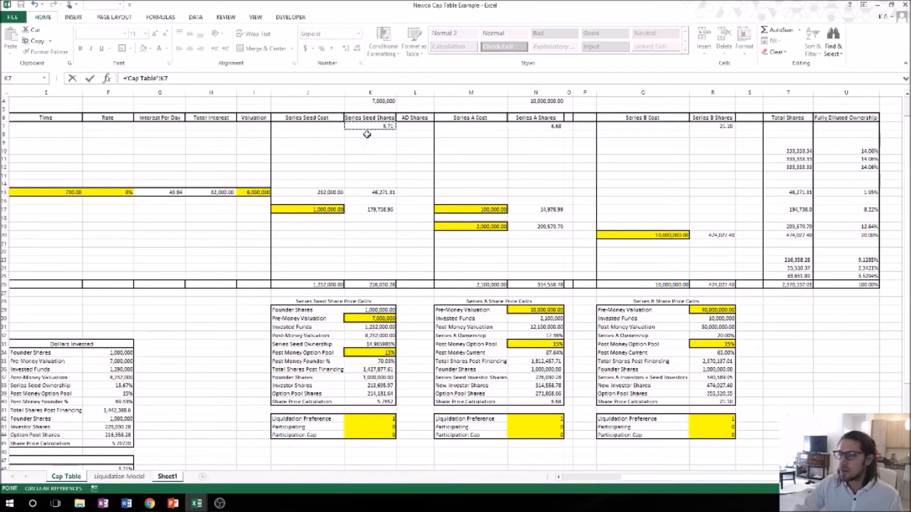
key("Return")
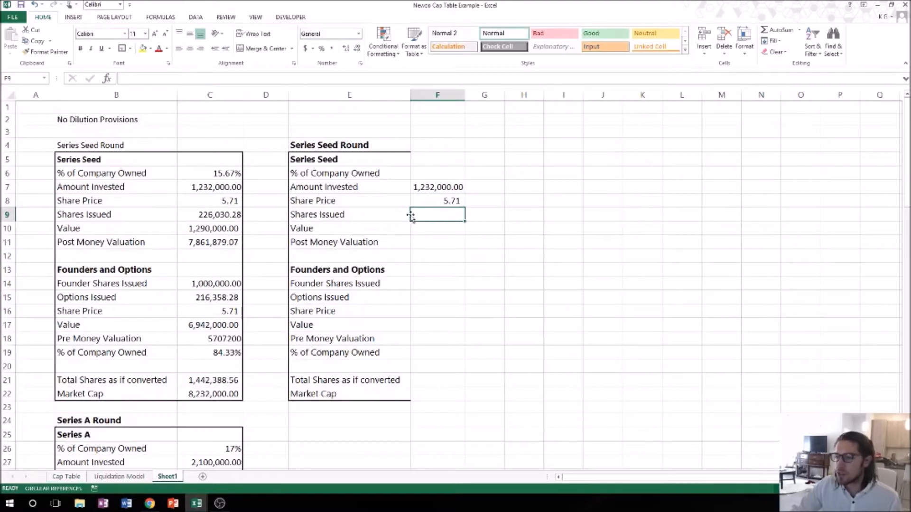
type("+F7")
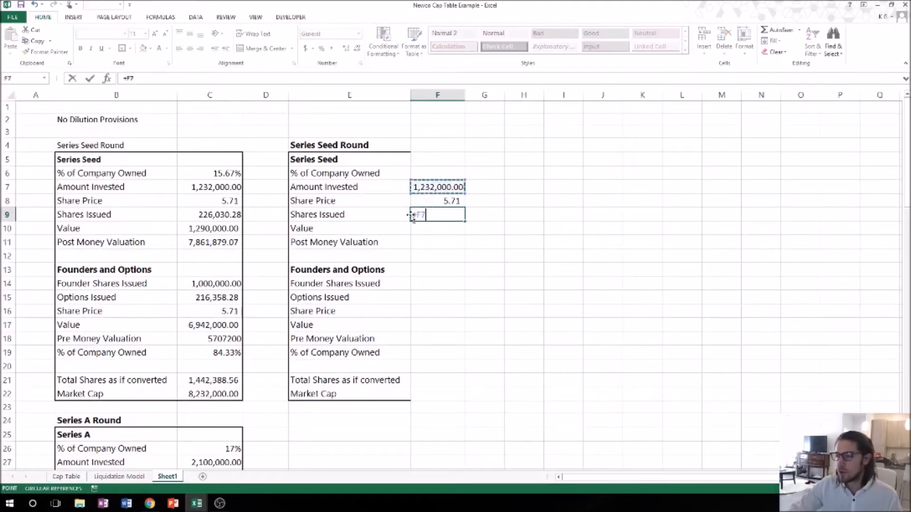
type("/F8")
key("Return")
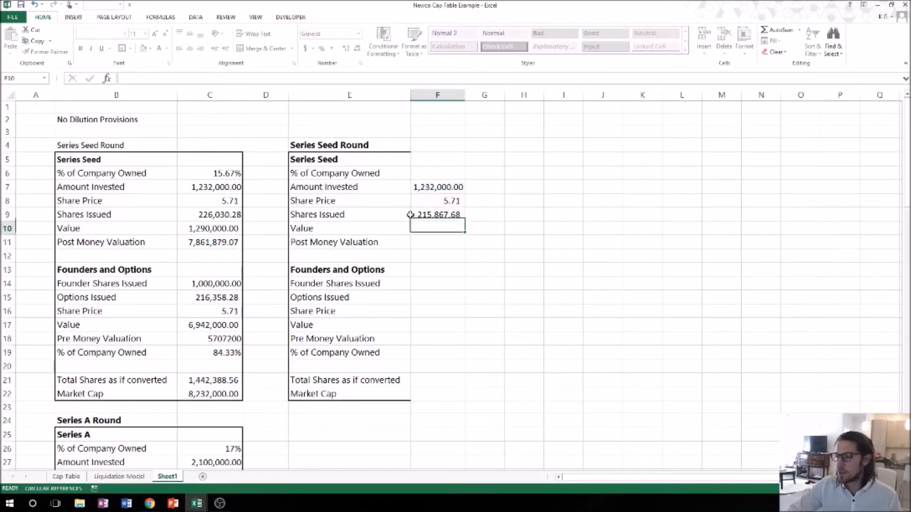
key("Up")
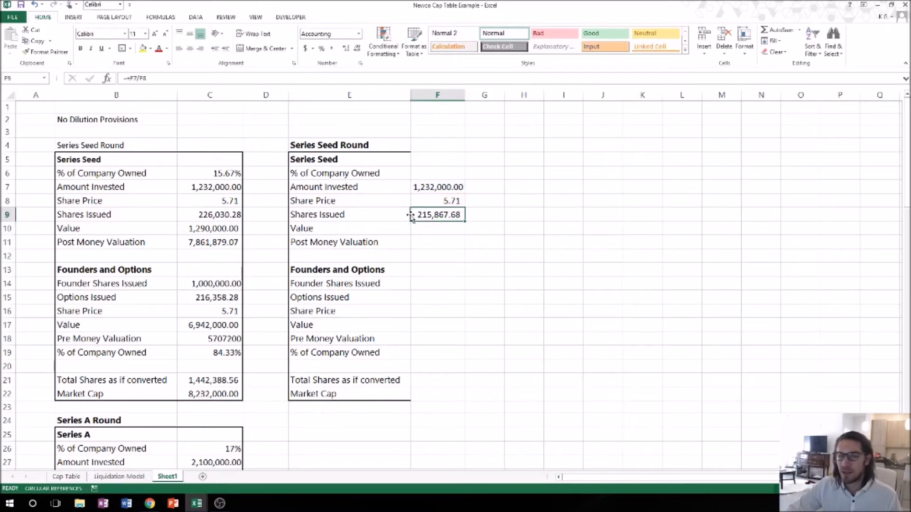
key("Delete")
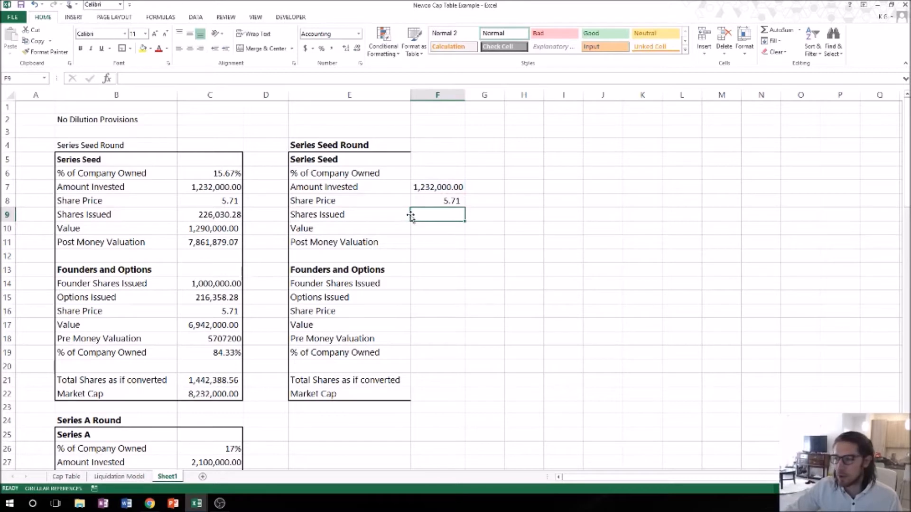
Link the Series Seed Shares Issued in F9 to the Series Seed Shares total in Cap Table cell K26.
type("+")
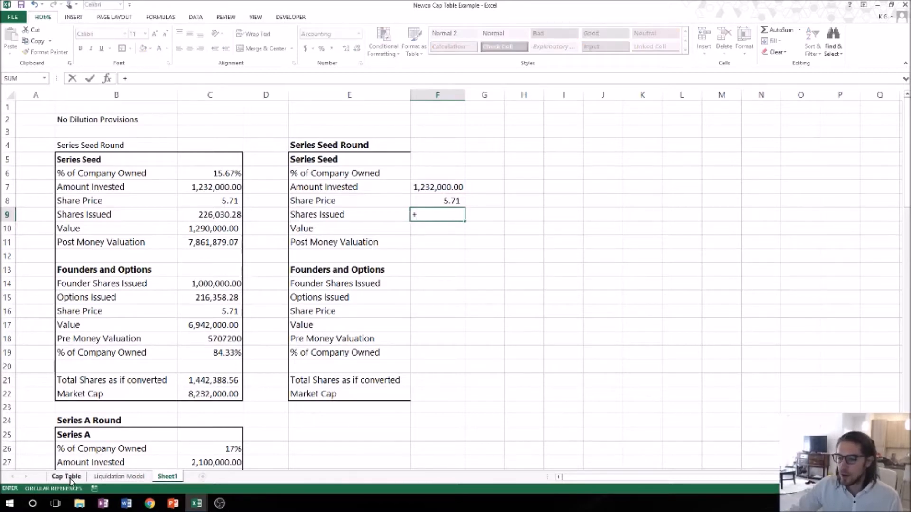
left_click(70, 476)
left_click(376, 285)
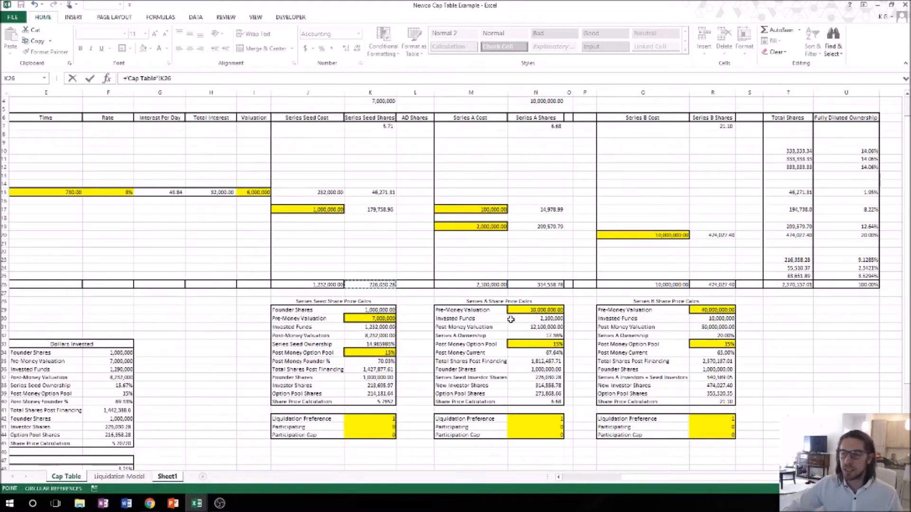
key("Return")
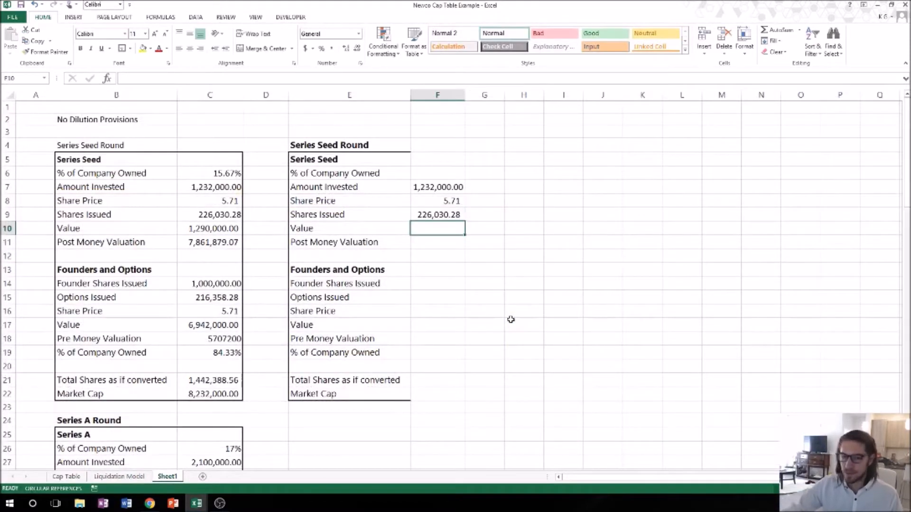
Calculate the Series Seed Value in F10 as shares issued times share price, with the formula F9*F8.
type("+")
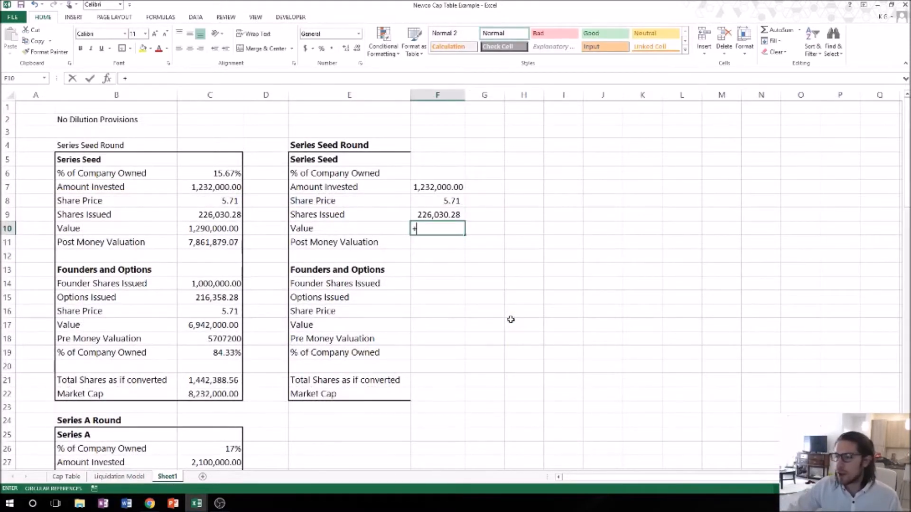
key("Up")
type("*")
key("Up")
key("Up")
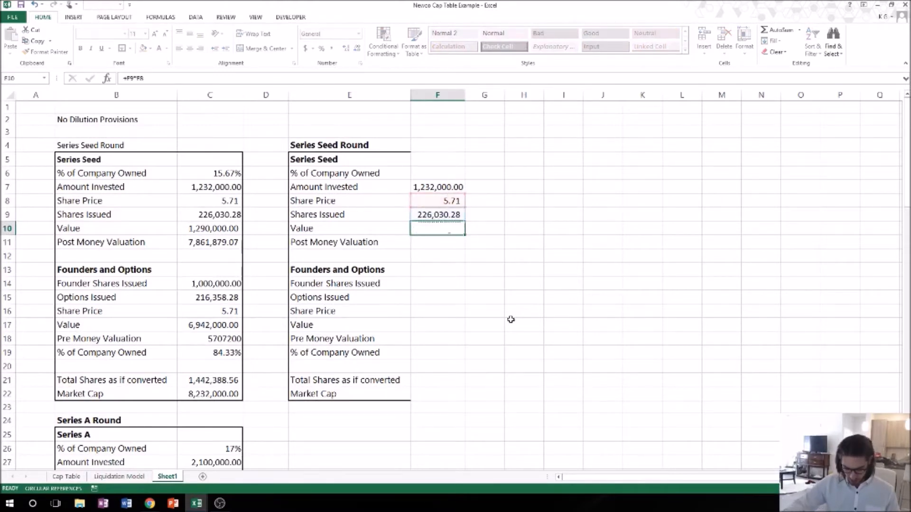
key("Return")
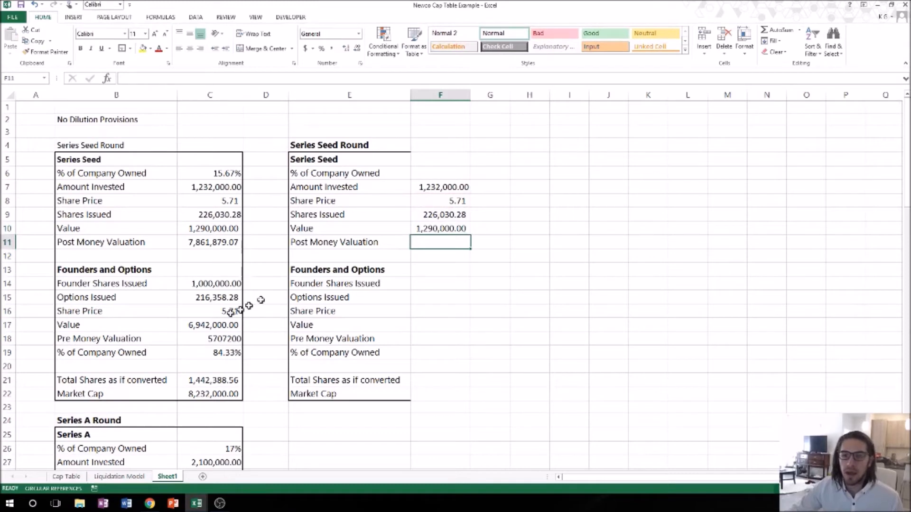
Link Founder Shares Issued in F14 to the Common shares total in Cap Table cell B26.
left_click(445, 284)
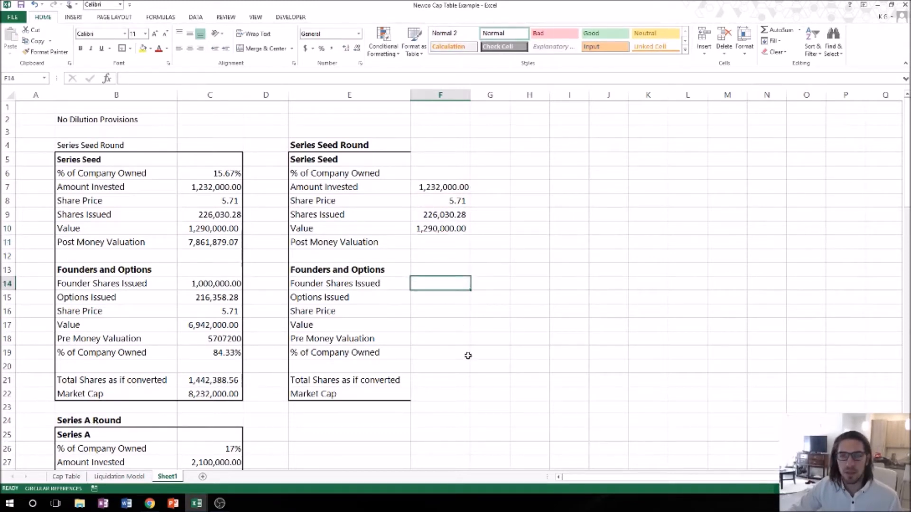
type("+")
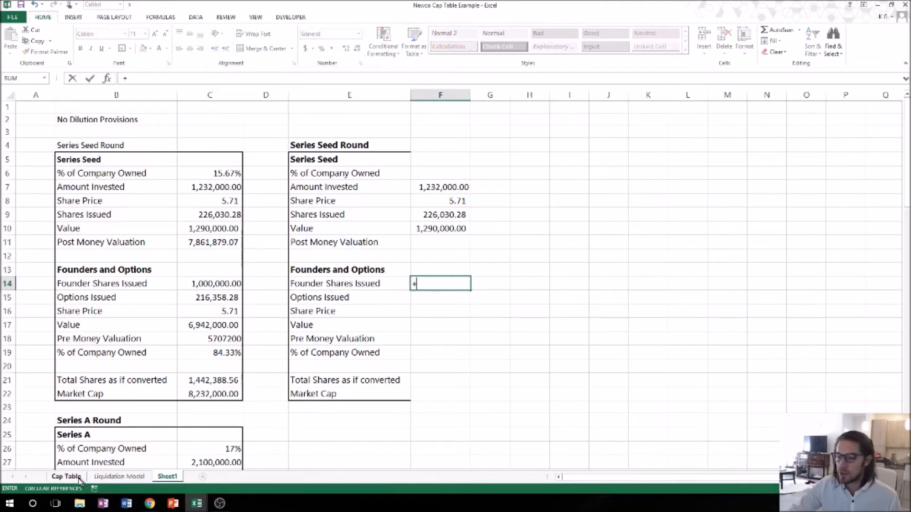
left_click(78, 476)
left_click_drag(701, 479, 565, 480)
left_click(165, 285)
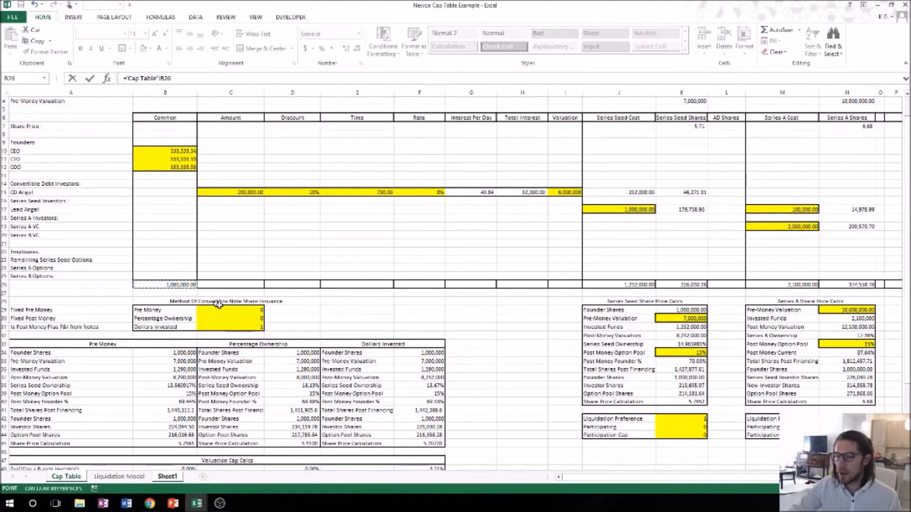
key("Return")
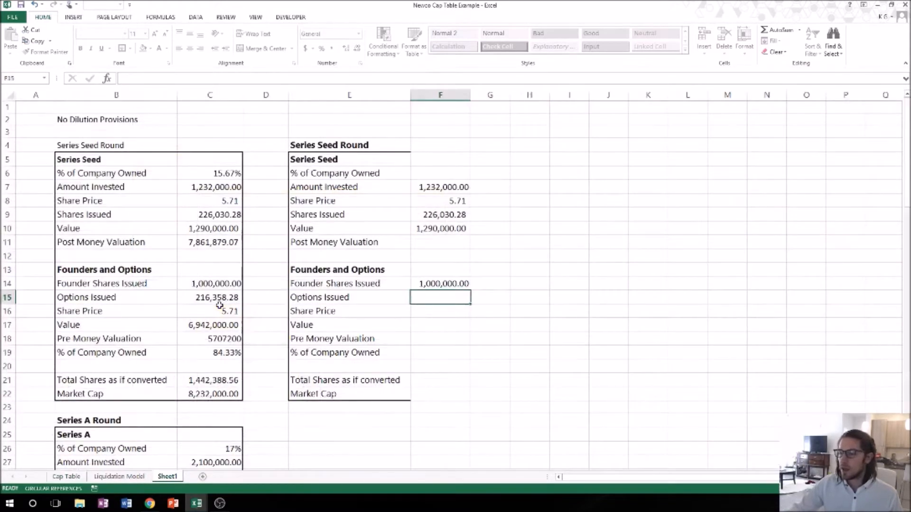
Link Options Issued in F15 to the total shares of the Series Seed options in Cap Table cell T23.
type("+")
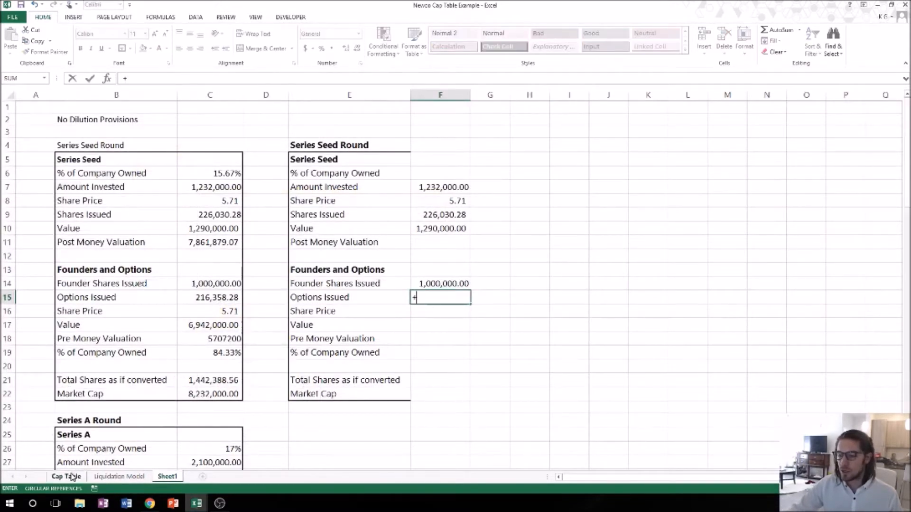
left_click(66, 476)
left_click_drag(714, 478, 763, 477)
left_click(723, 260)
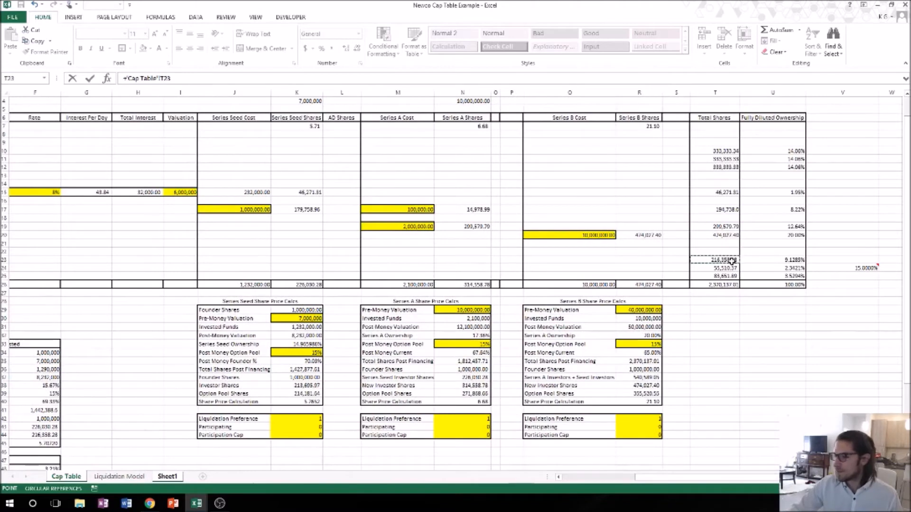
key("Return")
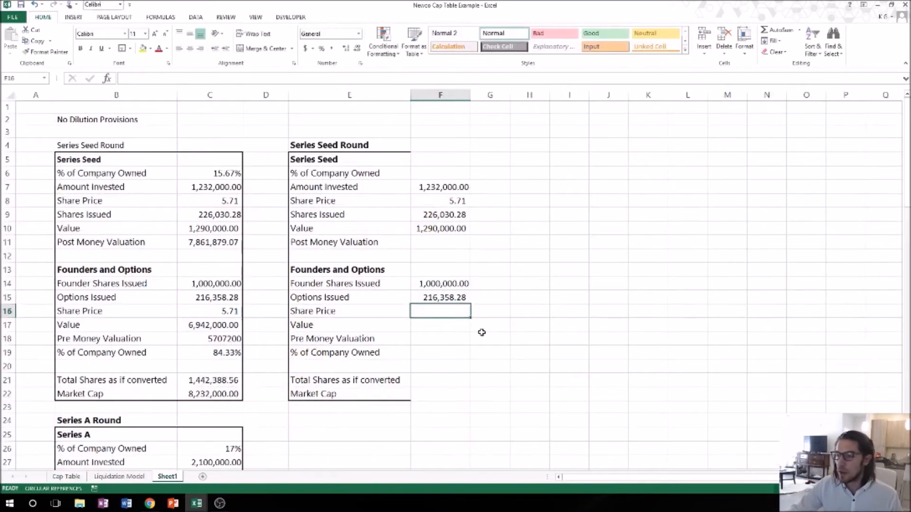
Set the Founders and Options Share Price in F16 equal to the Series Seed share price in F8.
type("+")
left_click(437, 202)
key("Return")
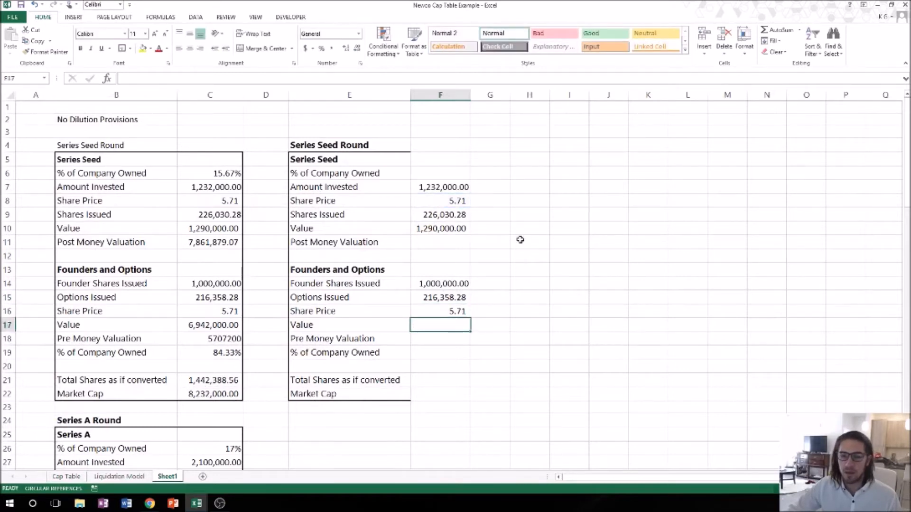
Calculate the Founders and Options Value in F17 with the formula (F15+F14)*F16.
type("+(")
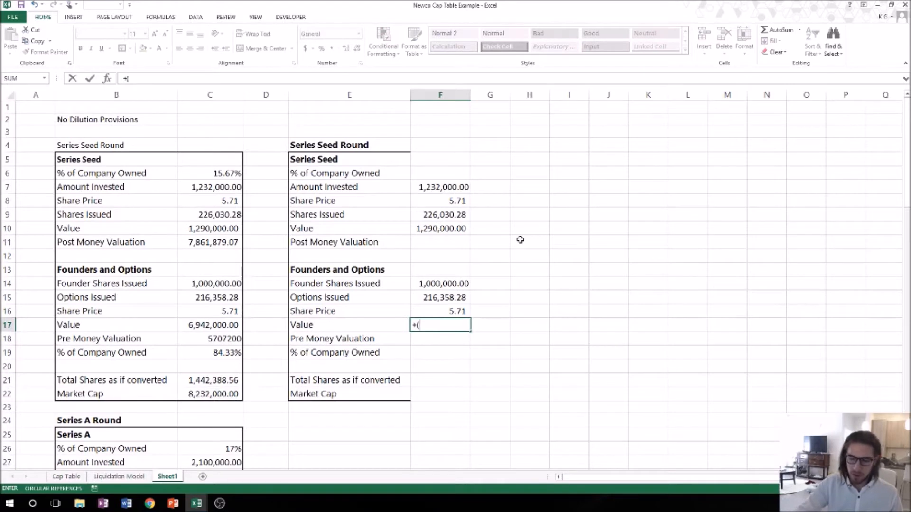
key("Up")
key("Up")
type("+")
key("Up")
key("Up")
key("Up")
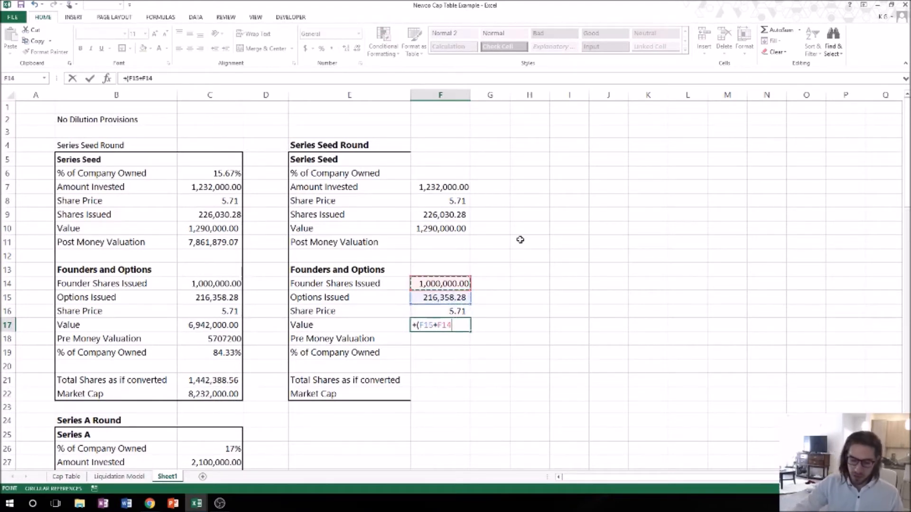
type(")*")
key("Up")
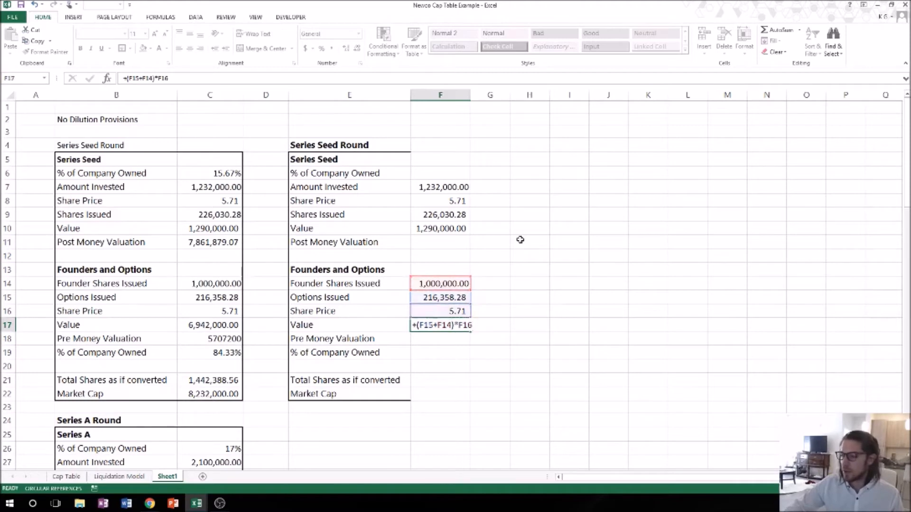
key("Return")
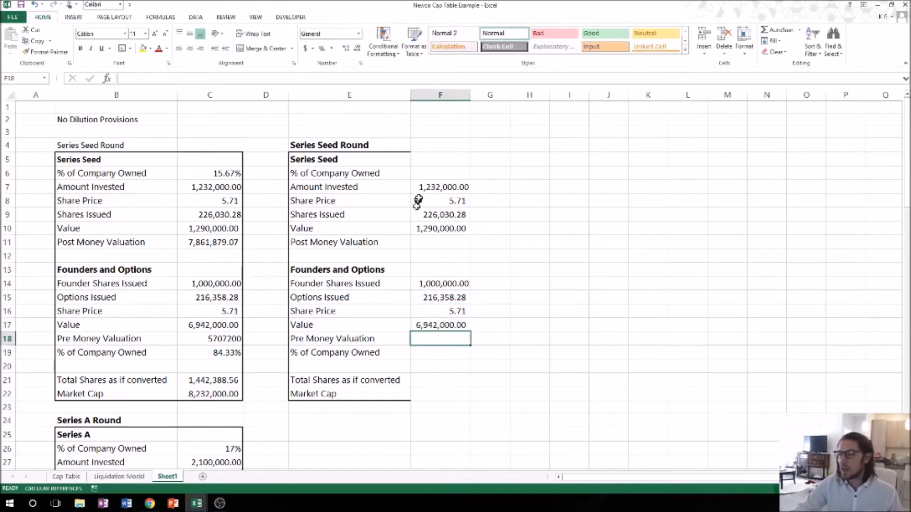
left_click_drag(230, 173, 217, 394)
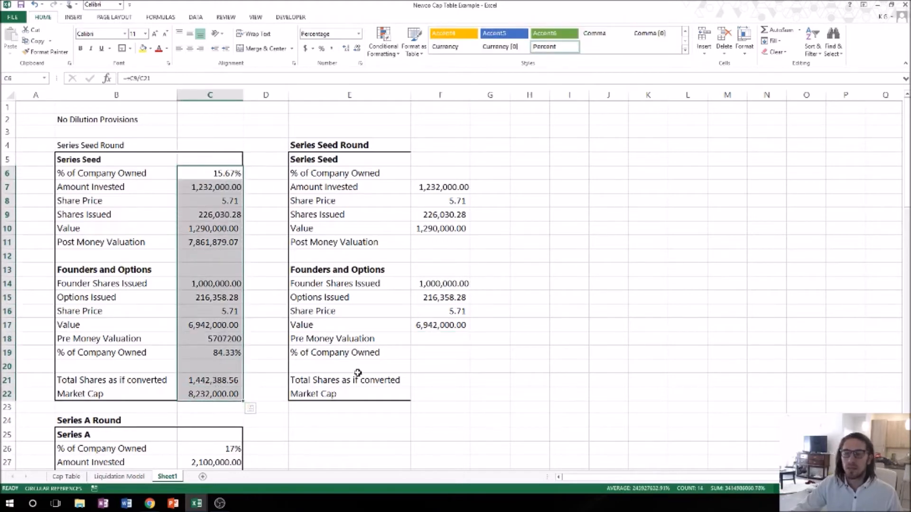
left_click(488, 351)
left_click(430, 339)
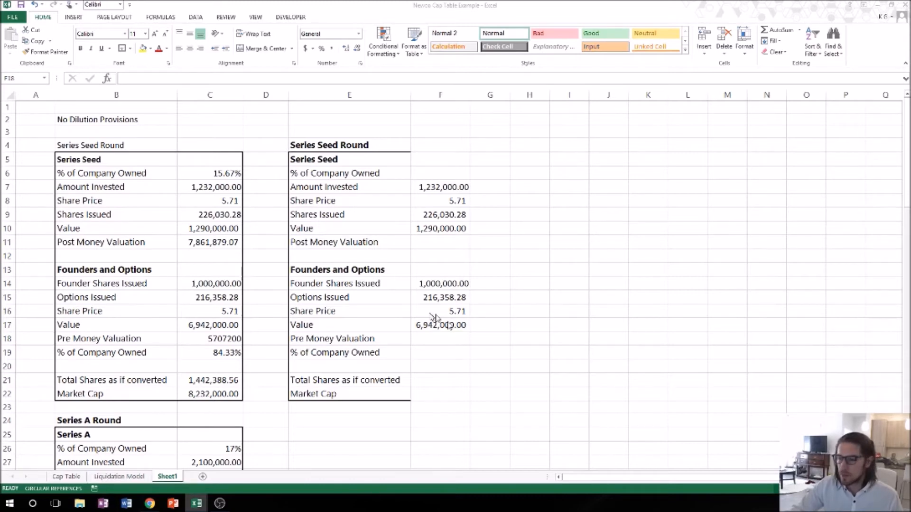
Calculate the Pre Money Valuation in F18 as share price times founder shares, with the formula F16*F14.
left_click(440, 343)
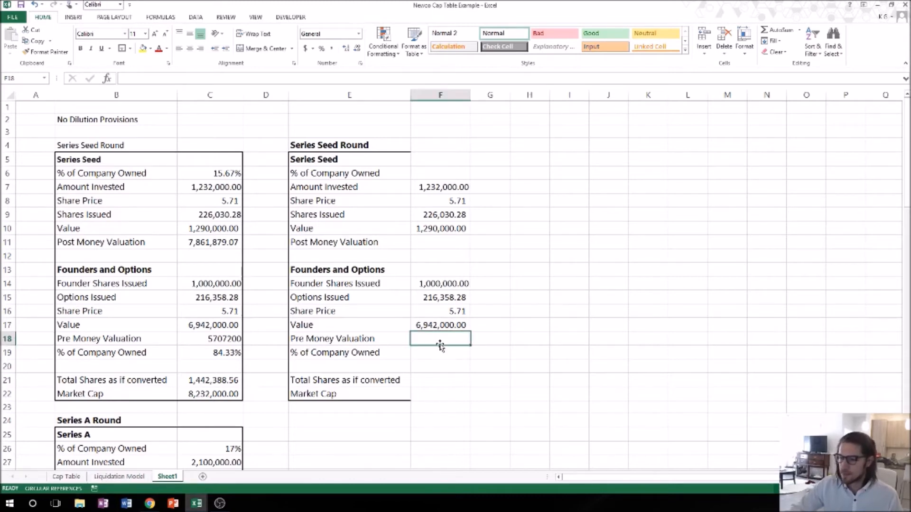
type("+")
key("Up")
key("Up")
type("*")
key("Up")
key("Up")
key("Up")
key("Up")
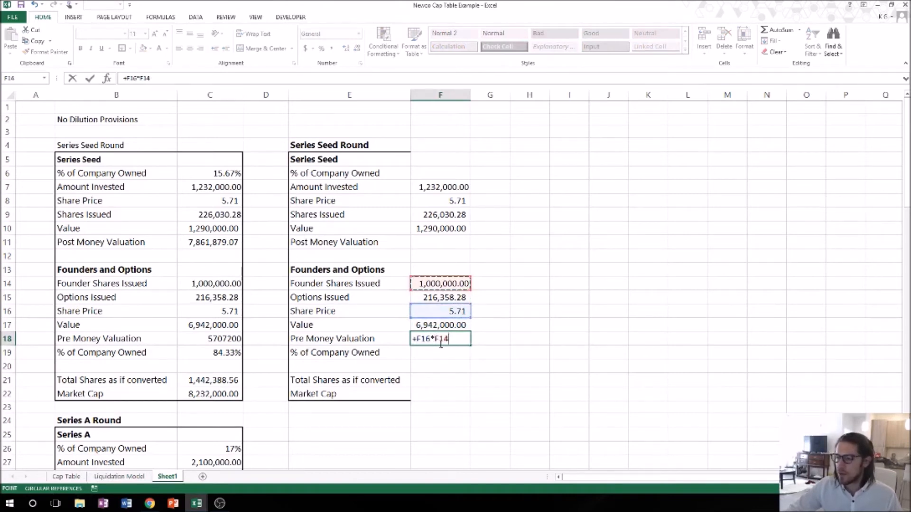
key("Return")
left_click(438, 342)
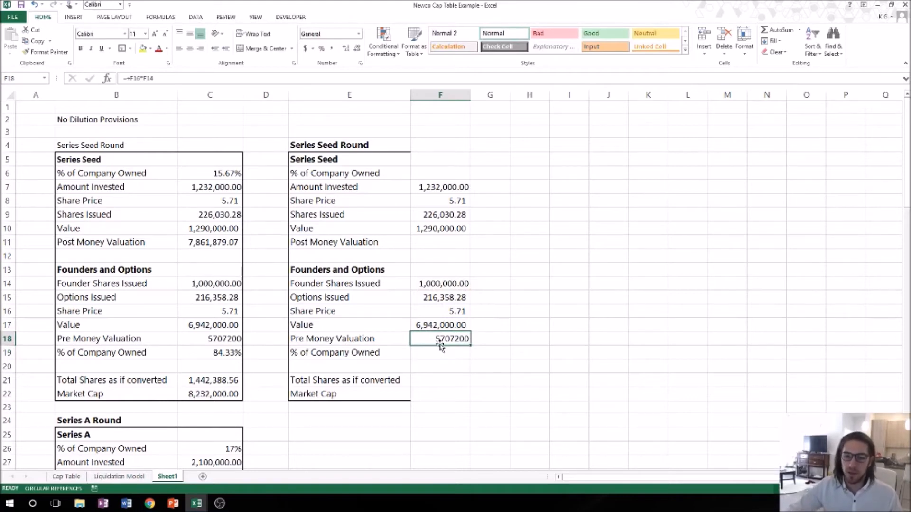
Calculate Total Shares as if converted in F21 by adding options, founder and Series Seed shares with the formula F15+F14+F9.
left_click(457, 377)
type("+")
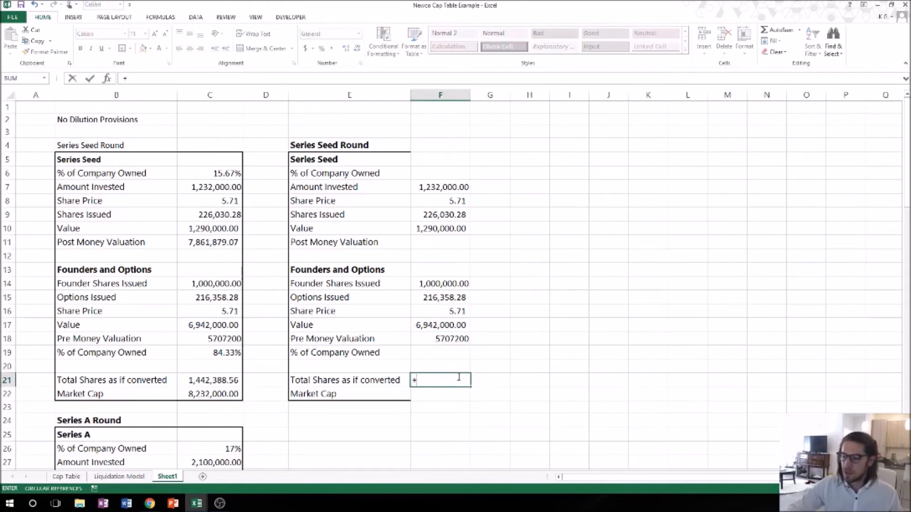
key("Up")
key("Up")
key("Up")
key("Up")
key("Up")
key("Up")
type("+")
key("Up")
key("Up")
key("Up")
key("Up")
key("Up")
key("Up")
key("Up")
type("+")
key("Up")
key("Up")
key("Up")
key("Up")
key("Up")
key("Up")
key("Up")
key("Up")
key("Up")
key("Up")
key("Up")
key("Up")
key("Up")
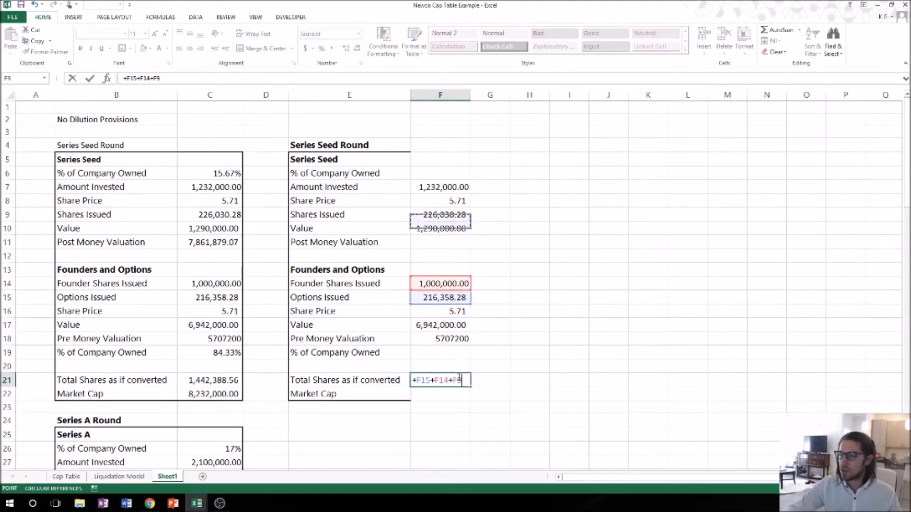
key("Down")
key("Return")
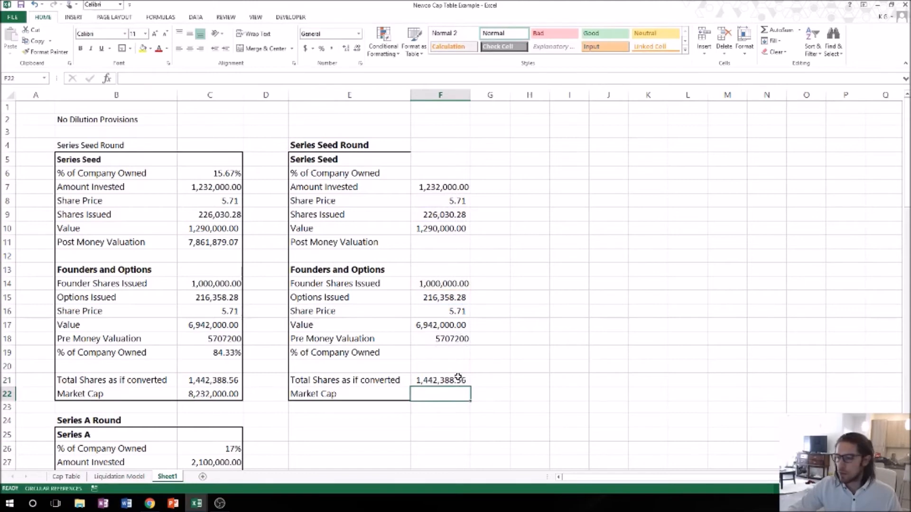
Calculate the Market Cap in F22 as total shares times share price, with the formula F21*F16.
type("+")
key("Up")
type("*")
key("Up")
key("Up")
key("Up")
key("Up")
key("Up")
key("Up")
key("Return")
key("Up")
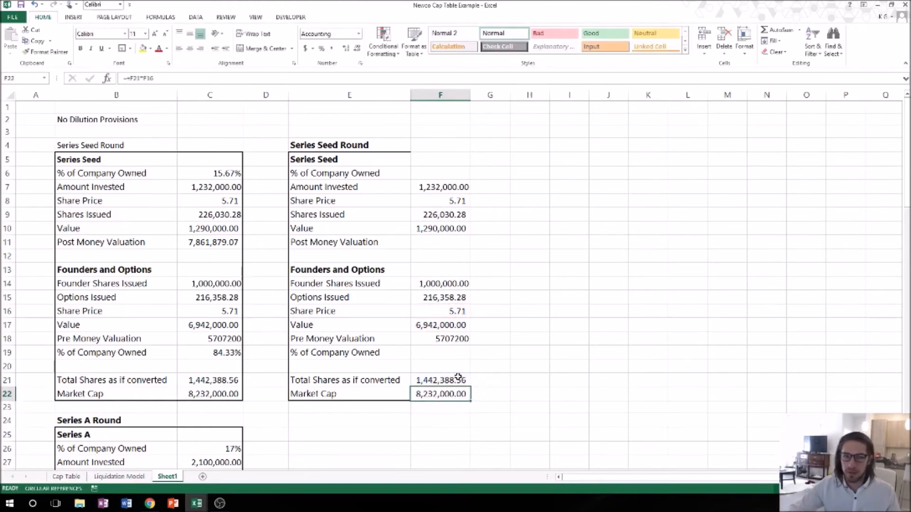
Calculate the Series Seed % of Company Owned in F6 with the formula F9/F21, formatted as a percentage with two decimals.
key("Up")
key("Up")
key("Up")
key("Up")
key("Up")
key("Up")
key("Up")
key("Up")
key("Up")
key("Up")
key("Up")
key("Up")
key("Up")
key("Up")
key("Up")
key("Up")
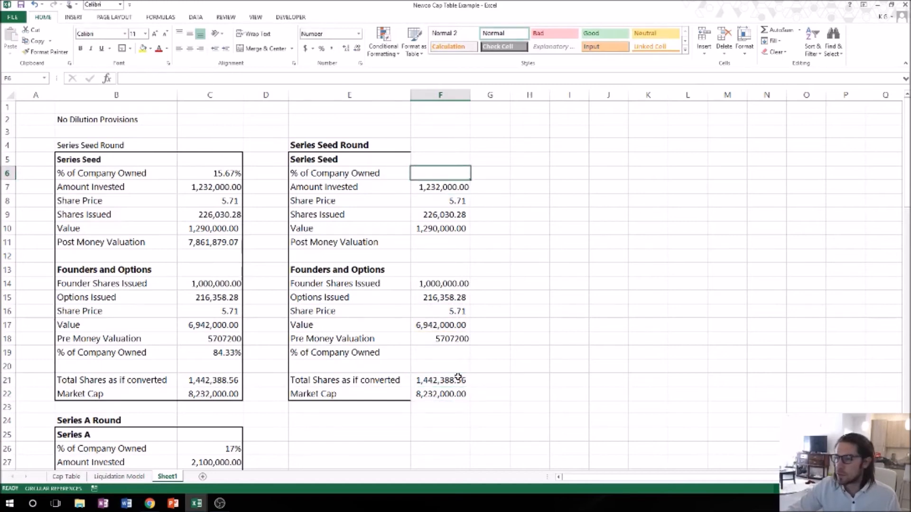
type("+")
key("Down")
key("Down")
key("Down")
type("/")
key("Down")
key("Down")
key("Down")
key("Down")
key("Down")
key("Down")
key("Down")
key("Down")
key("Down")
key("Down")
key("Down")
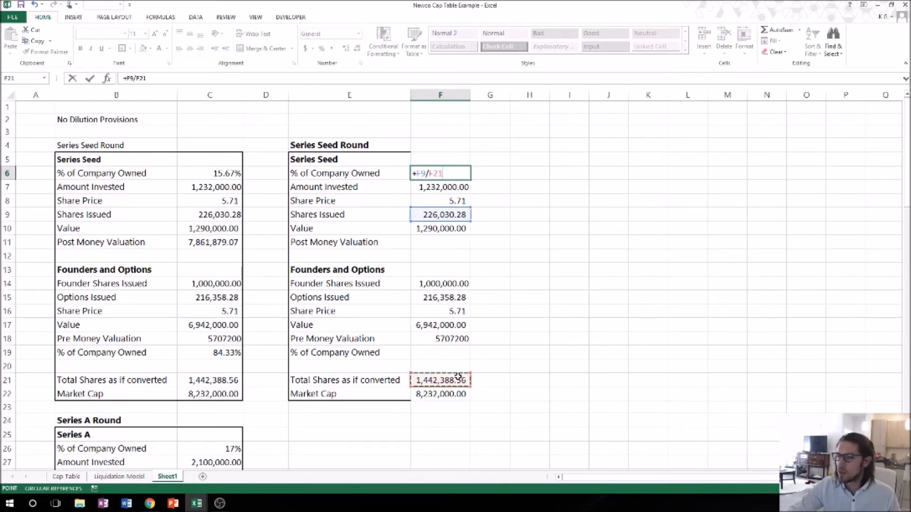
key("Return")
key("Up")
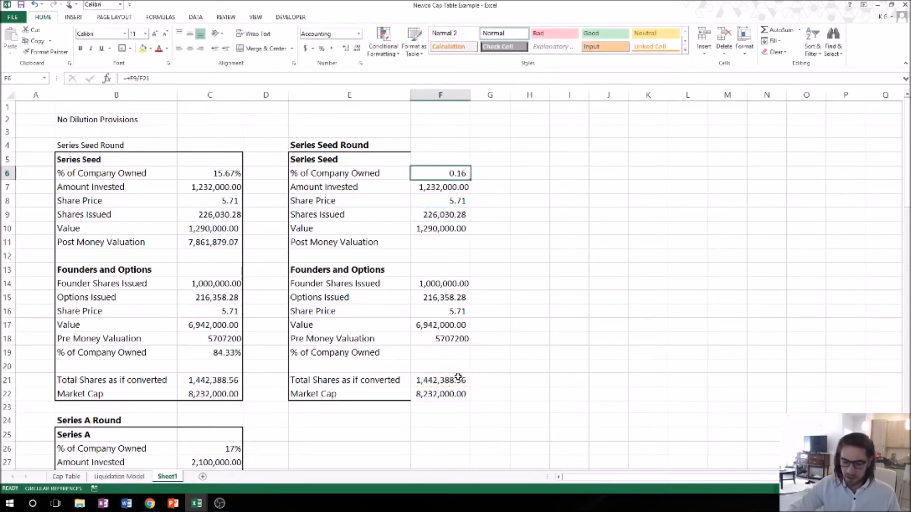
key("ctrl+shift+5")
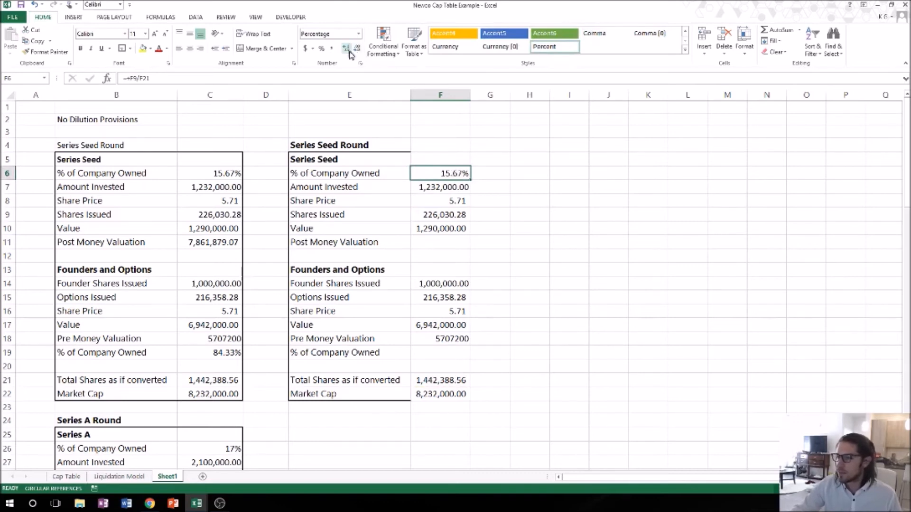
left_click(226, 174)
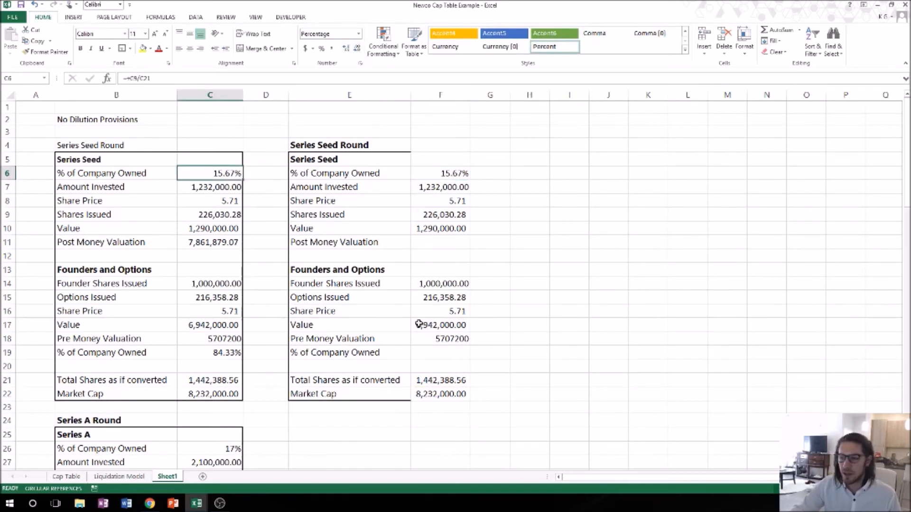
Calculate the Founders and Options % of Company Owned in F19 with the formula SUM(F14:F15)/F21.
left_click(451, 353)
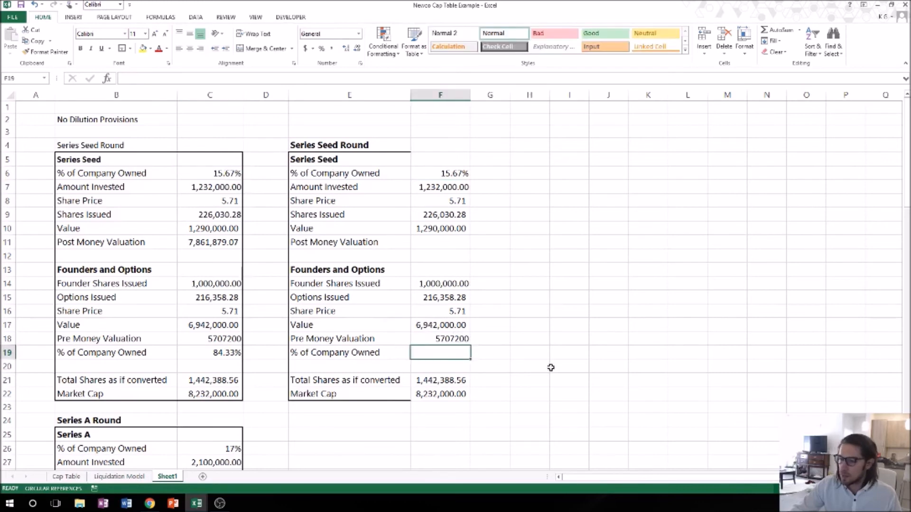
type("+")
key("Up")
key("Up")
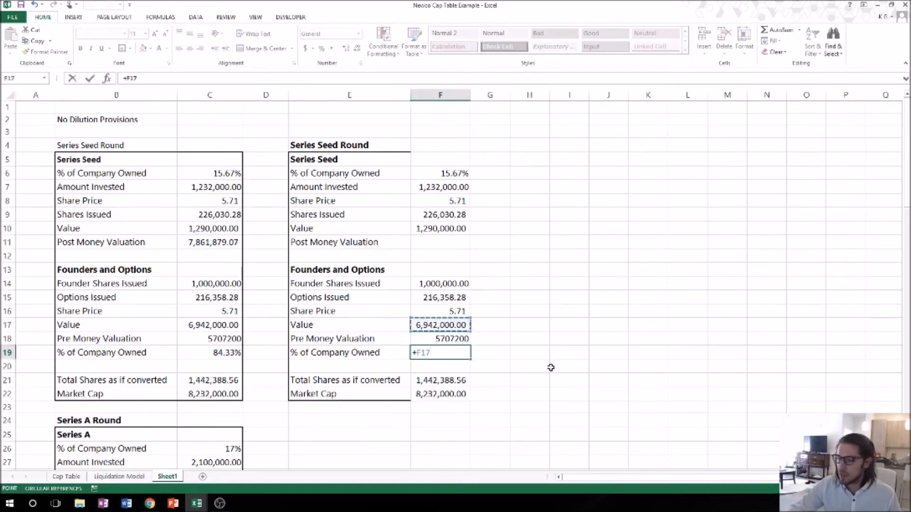
key("Up")
key("Up")
key("Up")
key("Up")
key("Up")
key("Up")
key("Up")
key("Up")
key("Up")
key("Up")
key("Up")
key("Up")
key("Up")
key("Up")
key("Up")
key("BackSpace")
type("SUM(")
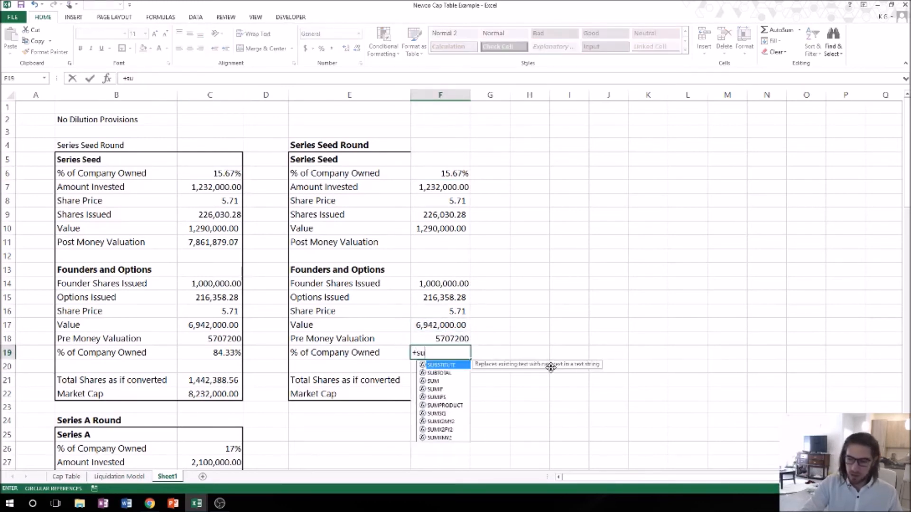
key("Up")
key("Up")
key("Up")
key("Up")
key("shift+Up")
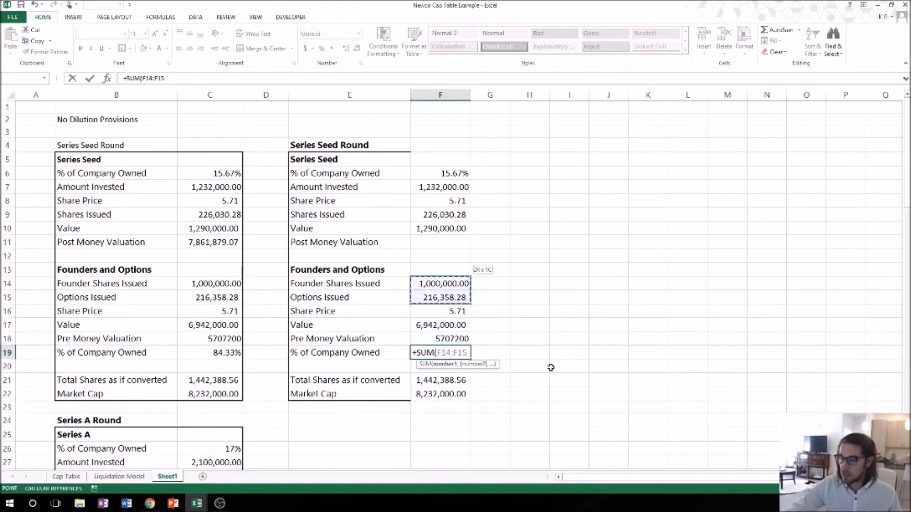
type(")/")
key("Down")
key("Down")
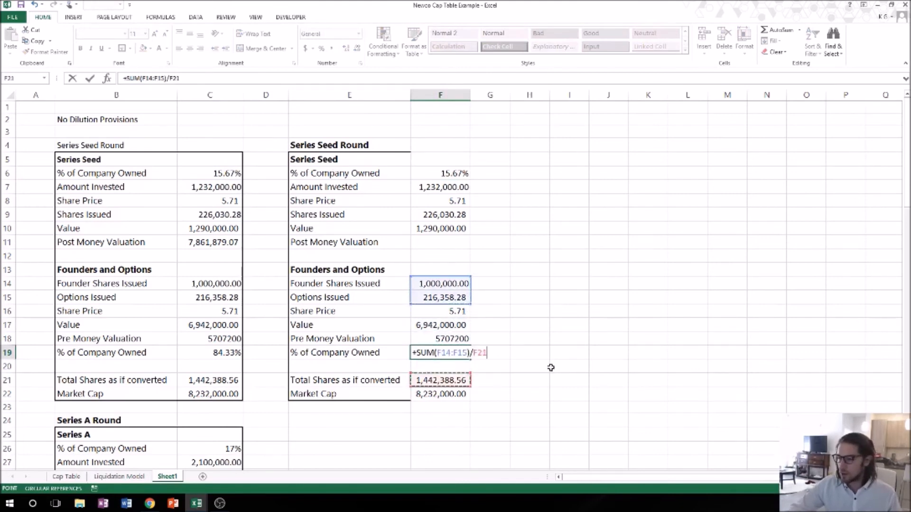
key("Return")
key("Up")
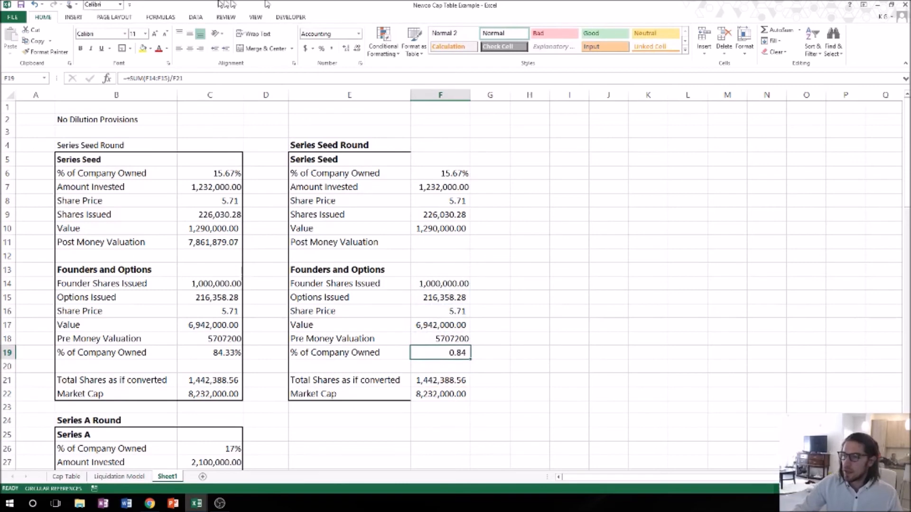
Format the Founders and Options ownership in F19 as a percentage with two decimal places.
left_click(314, 48)
left_click(321, 48)
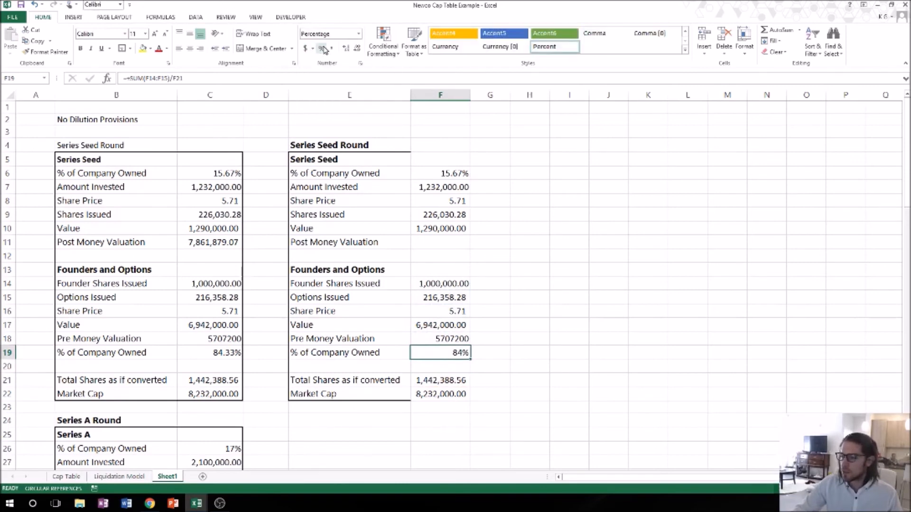
left_click(346, 49)
Add the two ownership percentages in the spare cell H14 with the formula F6+F19 as a check.
left_click(525, 288)
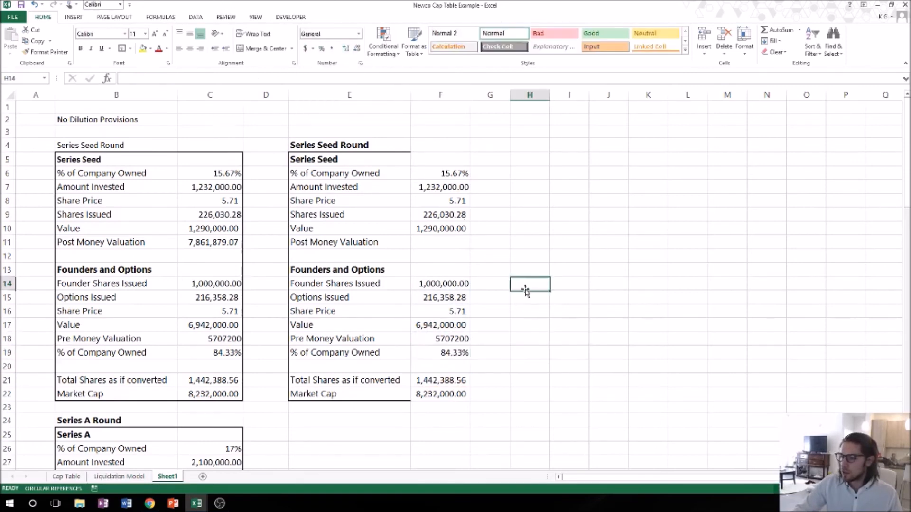
type("+")
left_click(459, 175)
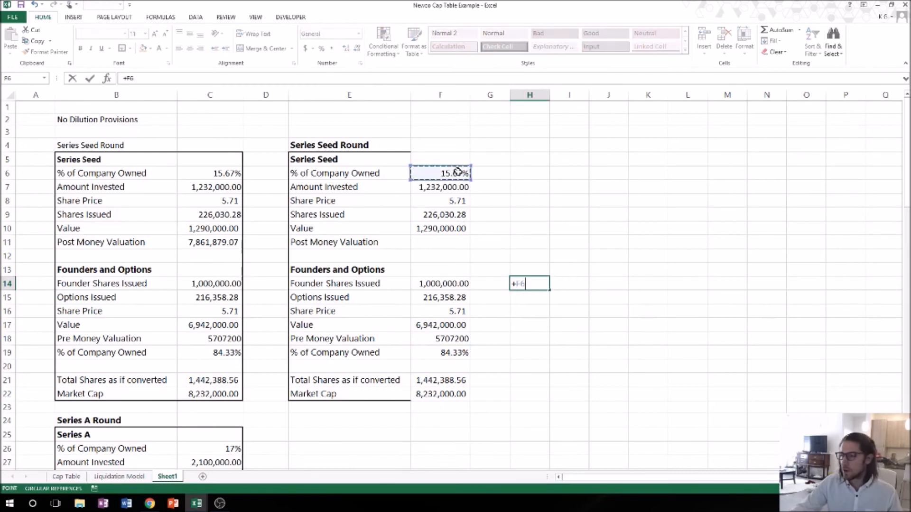
type("+")
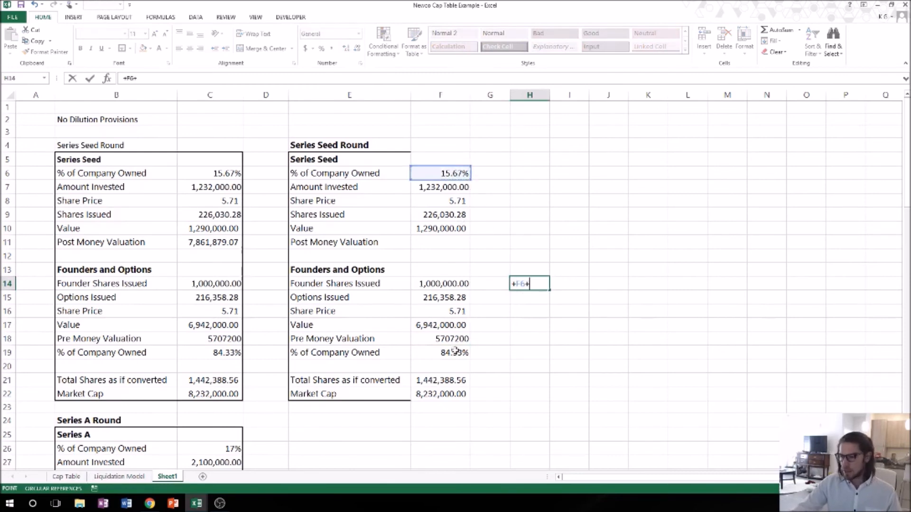
left_click(462, 352)
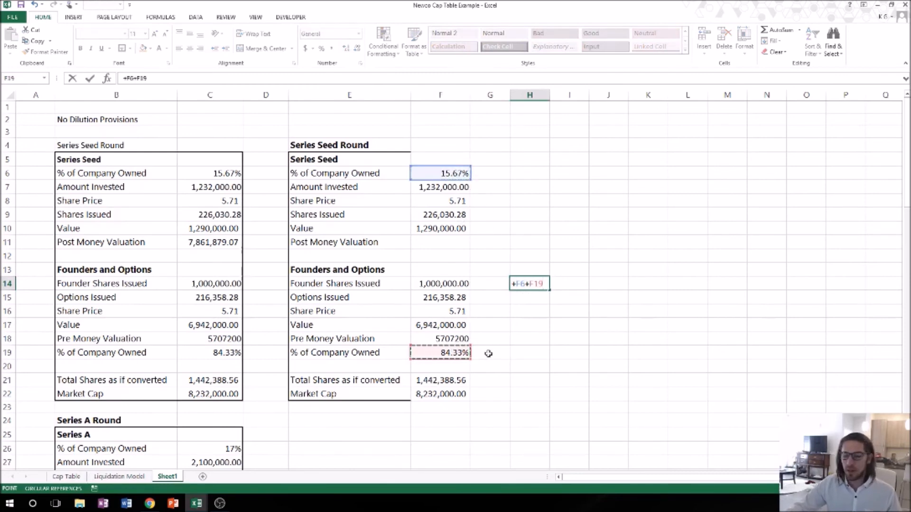
key("Return")
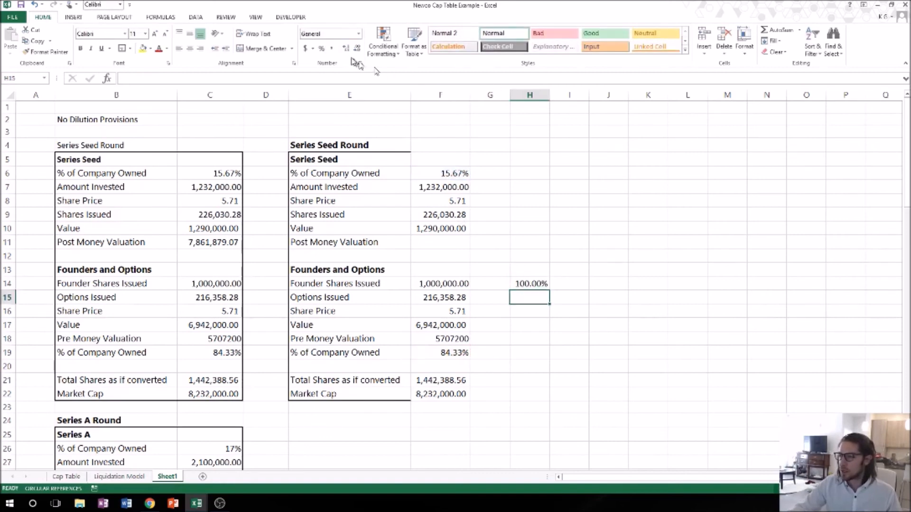
Show more decimal places for the ownership check in H14, and clear that cell.
left_click(530, 285)
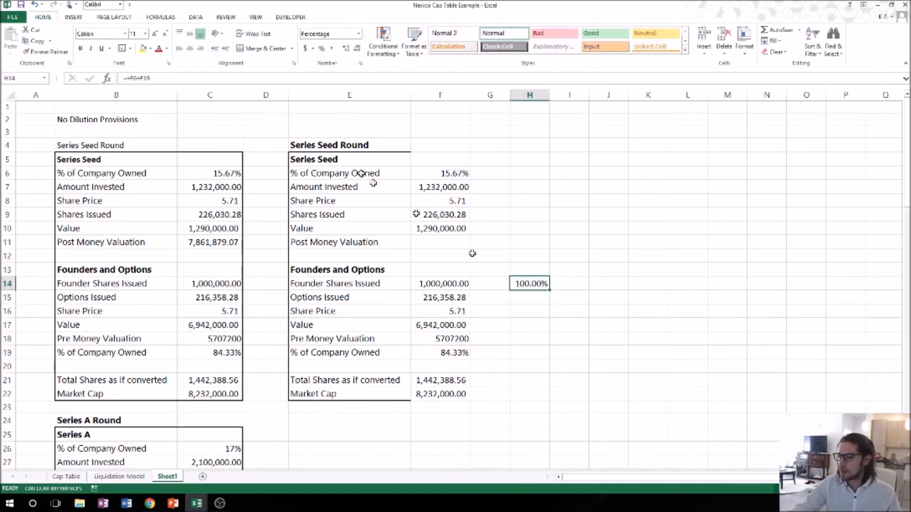
left_click(346, 49)
left_click(345, 50)
left_click(346, 50)
left_click(553, 267)
left_click(542, 282)
key("Delete")
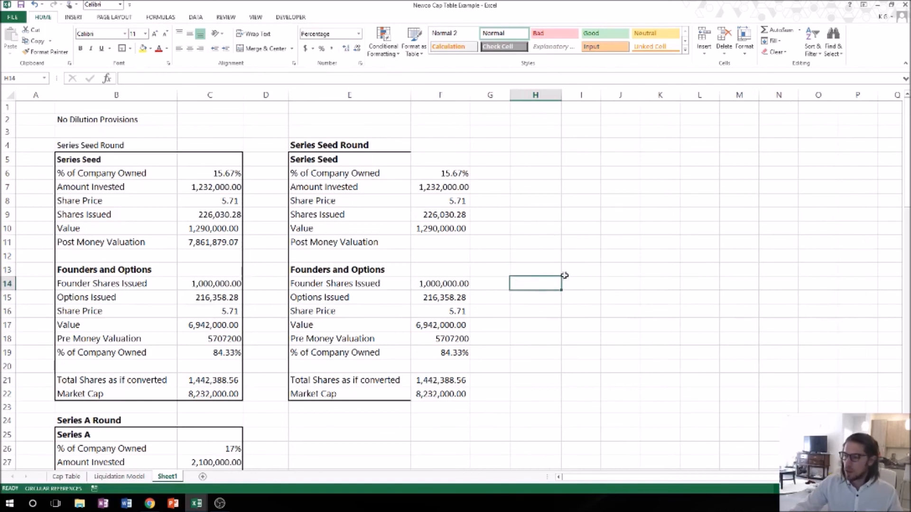
left_click(588, 309)
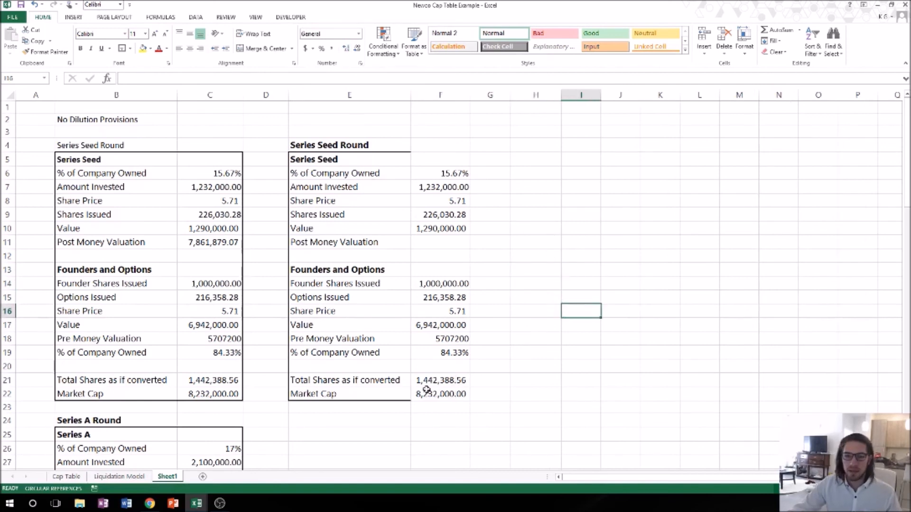
Select the rebuilt Series Seed Round block, range E5:F22.
left_click_drag(332, 159, 442, 394)
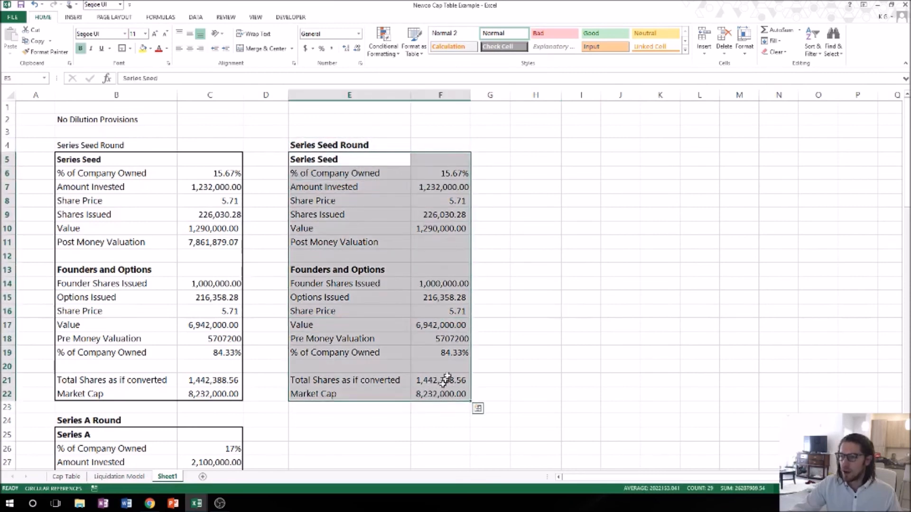